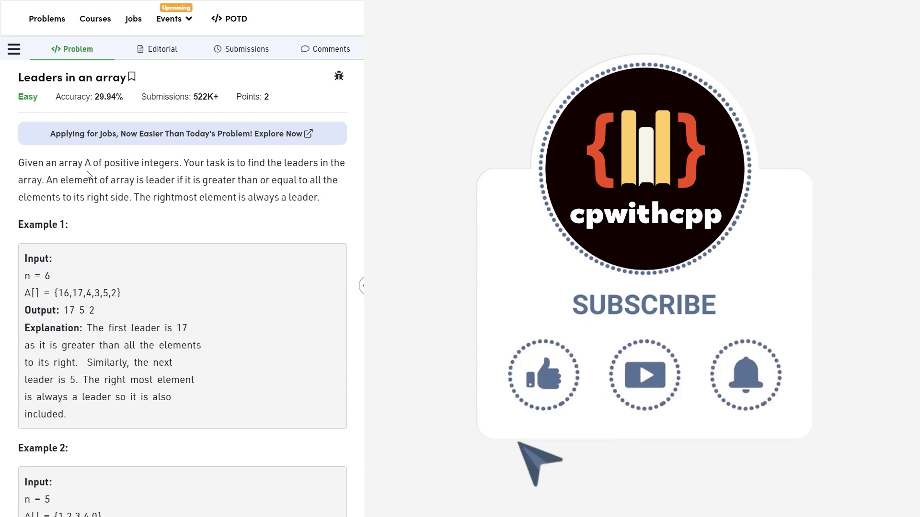
Highlight the positive-integer array phrase and leader definition, then snip Example 1's input and output
{"action": "left_click_drag", "start_coordinate": [59, 164], "coordinate": [313, 164]}
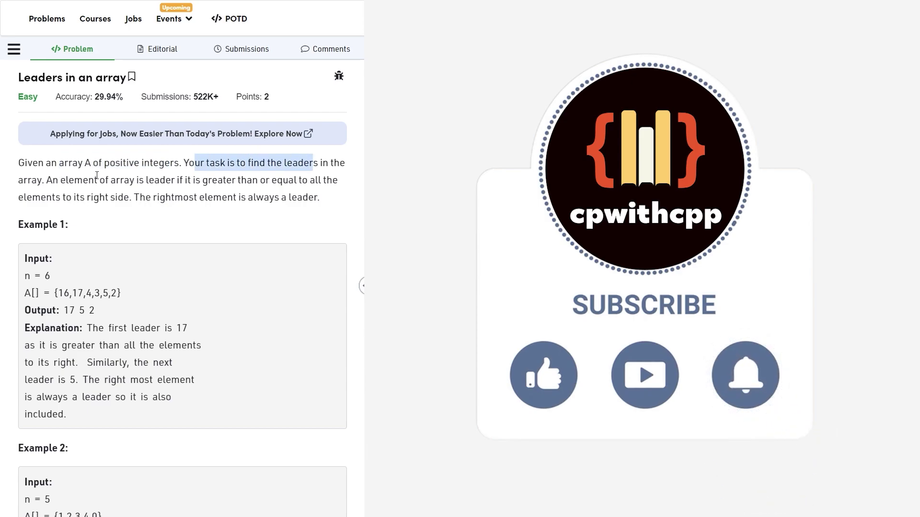
{"action": "left_click_drag", "start_coordinate": [171, 180], "coordinate": [308, 197]}
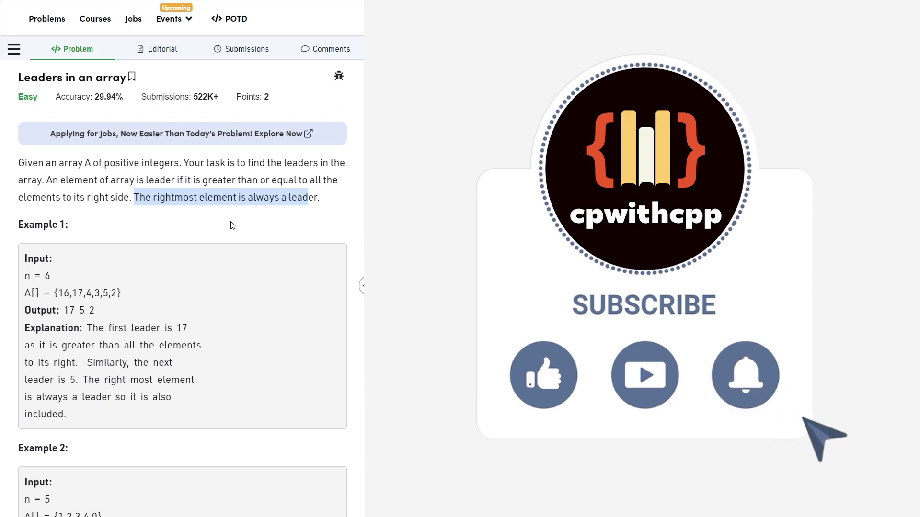
{"action": "left_click", "coordinate": [140, 286]}
{"action": "left_click_drag", "start_coordinate": [108, 292], "coordinate": [111, 293]}
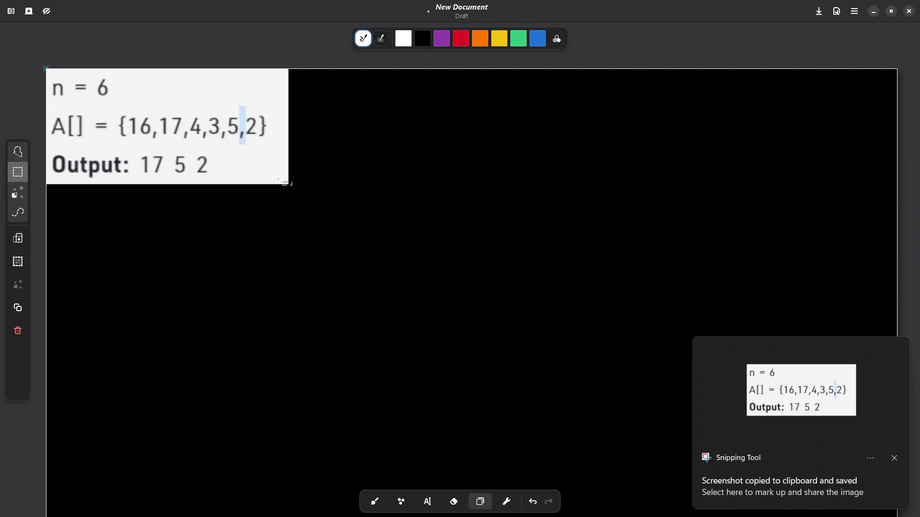
Move the pasted Example 1 screenshot onto the board and pick a purple pen
{"action": "left_click_drag", "start_coordinate": [355, 192], "coordinate": [45, 55]}
{"action": "left_click_drag", "start_coordinate": [213, 80], "coordinate": [288, 139]}
{"action": "key", "text": "b"}
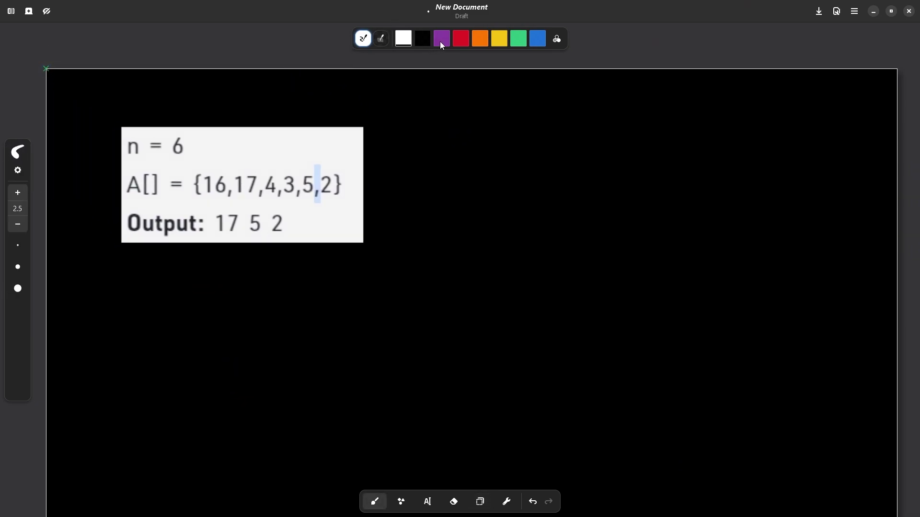
{"action": "left_click", "coordinate": [442, 38]}
Draw a purple bracket over the array, arrows marking 17, 5 and 2, and circle the 4
{"action": "left_click_drag", "start_coordinate": [202, 163], "coordinate": [340, 156]}
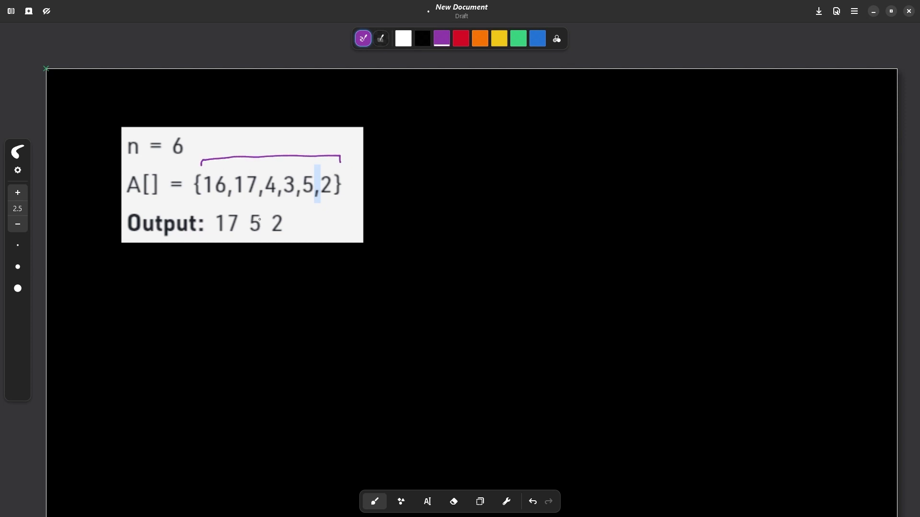
{"action": "left_click_drag", "start_coordinate": [227, 201], "coordinate": [231, 205]}
{"action": "left_click_drag", "start_coordinate": [241, 160], "coordinate": [248, 167]}
{"action": "left_click_drag", "start_coordinate": [302, 164], "coordinate": [309, 164]}
{"action": "left_click_drag", "start_coordinate": [328, 201], "coordinate": [331, 209]}
{"action": "mouse_move", "coordinate": [277, 171]}
{"action": "left_mouse_down"}
{"action": "mouse_move", "coordinate": [270, 200]}
{"action": "mouse_move", "coordinate": [278, 173]}
{"action": "left_mouse_up"}
{"action": "left_click_drag", "start_coordinate": [309, 201], "coordinate": [310, 211]}
{"action": "left_click", "coordinate": [403, 39]}
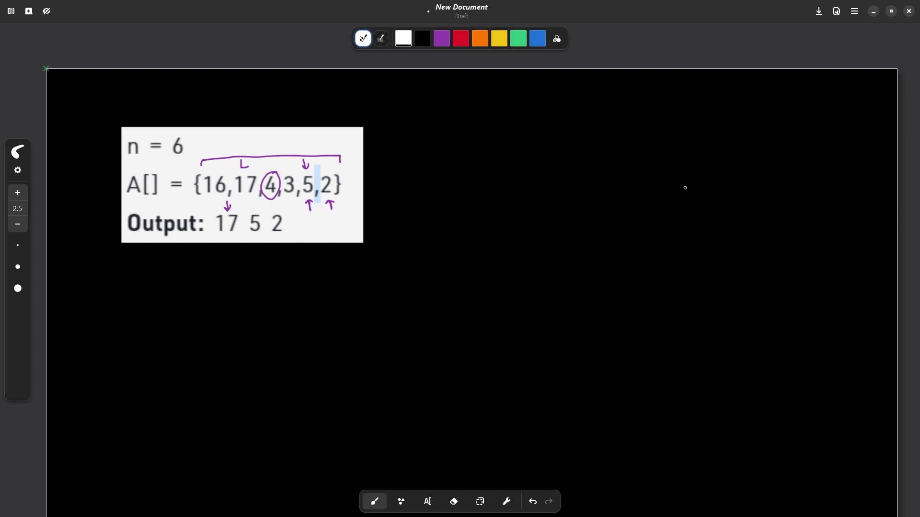
Draw six blank slots, write 2 above the last one, and note ans pb(2)
{"action": "left_click_drag", "start_coordinate": [551, 156], "coordinate": [677, 153]}
{"action": "mouse_move", "coordinate": [693, 154]}
{"action": "left_mouse_down"}
{"action": "mouse_move", "coordinate": [750, 153]}
{"action": "mouse_move", "coordinate": [700, 182]}
{"action": "mouse_move", "coordinate": [593, 190]}
{"action": "mouse_move", "coordinate": [560, 182]}
{"action": "mouse_move", "coordinate": [567, 191]}
{"action": "left_mouse_up"}
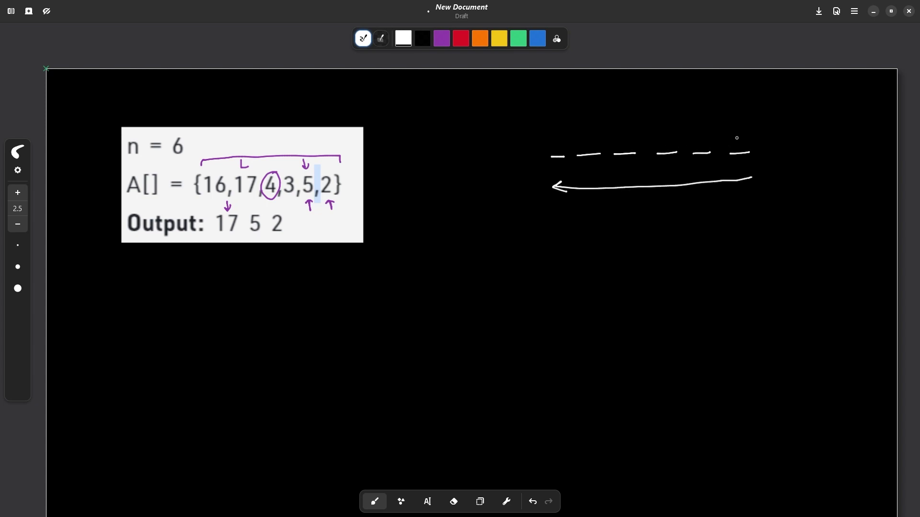
{"action": "left_click_drag", "start_coordinate": [738, 132], "coordinate": [747, 141]}
{"action": "left_click_drag", "start_coordinate": [575, 242], "coordinate": [642, 248]}
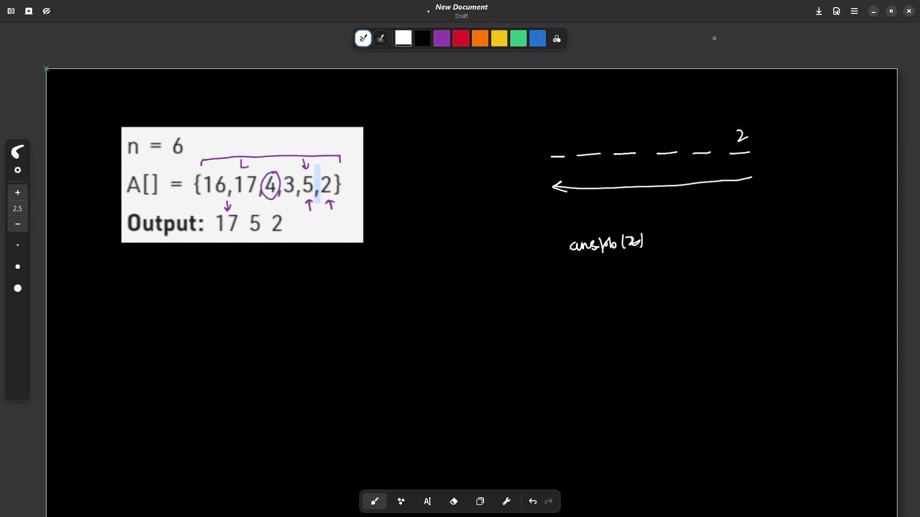
Add a leftward scan arrow, MAX=max(MAX, a[i]), and the underlined condition a[i]>=MAX
{"action": "mouse_move", "coordinate": [731, 112]}
{"action": "left_mouse_down"}
{"action": "mouse_move", "coordinate": [701, 106]}
{"action": "mouse_move", "coordinate": [697, 120]}
{"action": "left_mouse_up"}
{"action": "left_click_drag", "start_coordinate": [695, 111], "coordinate": [703, 114]}
{"action": "mouse_move", "coordinate": [731, 233]}
{"action": "left_mouse_down"}
{"action": "mouse_move", "coordinate": [757, 236]}
{"action": "mouse_move", "coordinate": [767, 226]}
{"action": "mouse_move", "coordinate": [810, 238]}
{"action": "mouse_move", "coordinate": [889, 220]}
{"action": "mouse_move", "coordinate": [886, 237]}
{"action": "left_mouse_up"}
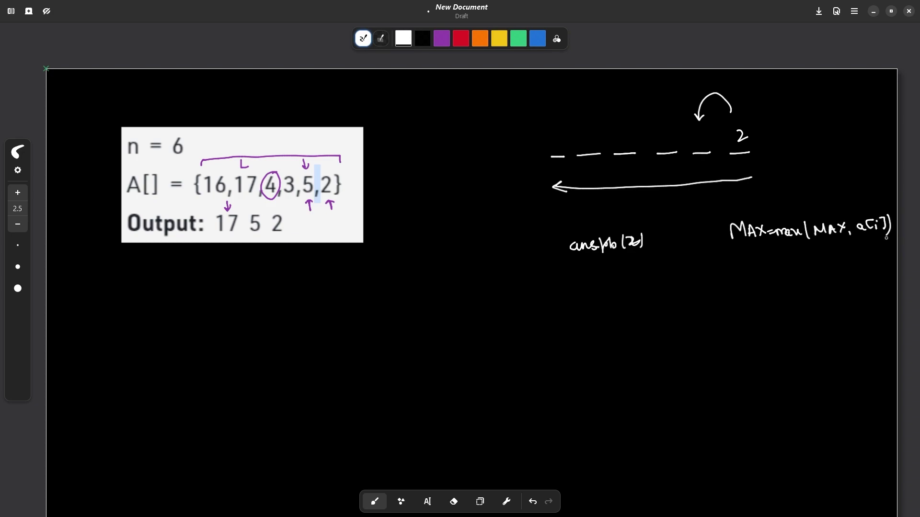
{"action": "left_click_drag", "start_coordinate": [710, 236], "coordinate": [724, 239]}
{"action": "mouse_move", "coordinate": [755, 275]}
{"action": "left_mouse_down"}
{"action": "mouse_move", "coordinate": [756, 284]}
{"action": "mouse_move", "coordinate": [777, 283]}
{"action": "mouse_move", "coordinate": [809, 272]}
{"action": "left_mouse_up"}
{"action": "mouse_move", "coordinate": [801, 277]}
{"action": "left_mouse_down"}
{"action": "mouse_move", "coordinate": [822, 264]}
{"action": "mouse_move", "coordinate": [825, 277]}
{"action": "left_mouse_up"}
{"action": "left_click_drag", "start_coordinate": [829, 265], "coordinate": [846, 276]}
{"action": "left_click_drag", "start_coordinate": [845, 263], "coordinate": [837, 277]}
{"action": "left_click_drag", "start_coordinate": [754, 295], "coordinate": [844, 286]}
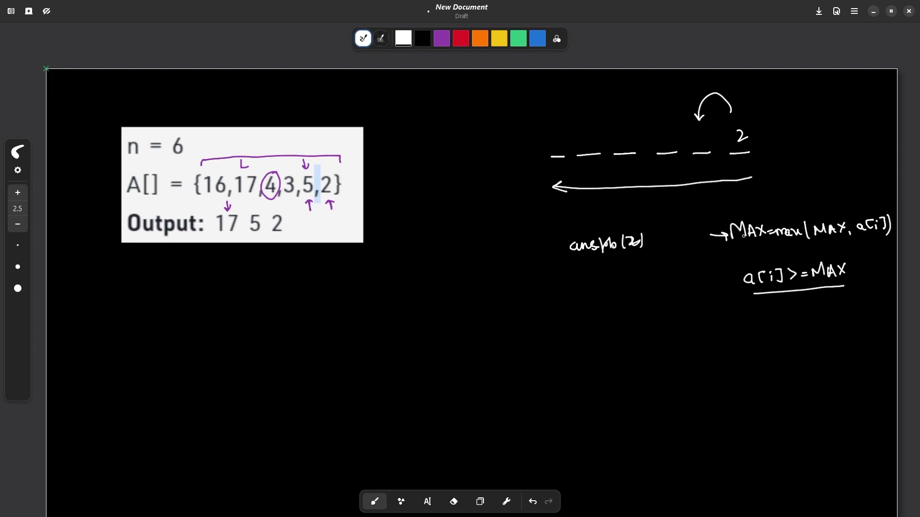
Add white arrows pointing at MAX, a[i] and the leader condition a[i]>=MAX
{"action": "mouse_move", "coordinate": [711, 223]}
{"action": "left_mouse_down"}
{"action": "mouse_move", "coordinate": [744, 246]}
{"action": "mouse_move", "coordinate": [855, 240]}
{"action": "left_mouse_up"}
{"action": "left_click_drag", "start_coordinate": [822, 197], "coordinate": [824, 211]}
{"action": "left_click_drag", "start_coordinate": [820, 205], "coordinate": [866, 212]}
{"action": "left_click_drag", "start_coordinate": [862, 206], "coordinate": [871, 206]}
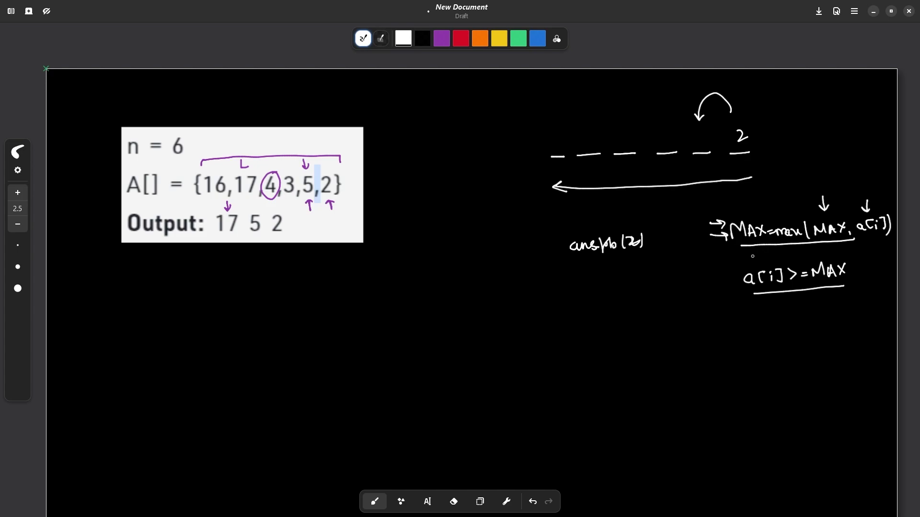
{"action": "left_click_drag", "start_coordinate": [762, 252], "coordinate": [762, 261]}
{"action": "left_click_drag", "start_coordinate": [756, 255], "coordinate": [769, 255]}
{"action": "mouse_move", "coordinate": [797, 306]}
{"action": "left_mouse_down"}
{"action": "mouse_move", "coordinate": [803, 312]}
{"action": "mouse_move", "coordinate": [811, 303]}
{"action": "left_mouse_up"}
Write the example pair 4 and 5 with MAX = 5 beneath it
{"action": "mouse_move", "coordinate": [324, 325]}
{"action": "left_mouse_down"}
{"action": "mouse_move", "coordinate": [328, 340]}
{"action": "mouse_move", "coordinate": [356, 329]}
{"action": "mouse_move", "coordinate": [352, 338]}
{"action": "left_mouse_up"}
{"action": "left_click_drag", "start_coordinate": [324, 305], "coordinate": [328, 309]}
{"action": "mouse_move", "coordinate": [318, 391]}
{"action": "left_mouse_down"}
{"action": "mouse_move", "coordinate": [327, 382]}
{"action": "mouse_move", "coordinate": [330, 390]}
{"action": "left_mouse_up"}
{"action": "mouse_move", "coordinate": [336, 389]}
{"action": "left_mouse_down"}
{"action": "mouse_move", "coordinate": [339, 380]}
{"action": "mouse_move", "coordinate": [350, 387]}
{"action": "left_mouse_up"}
{"action": "mouse_move", "coordinate": [350, 380]}
{"action": "left_mouse_down"}
{"action": "mouse_move", "coordinate": [343, 388]}
{"action": "mouse_move", "coordinate": [356, 381]}
{"action": "left_mouse_up"}
{"action": "left_click_drag", "start_coordinate": [350, 386], "coordinate": [370, 387]}
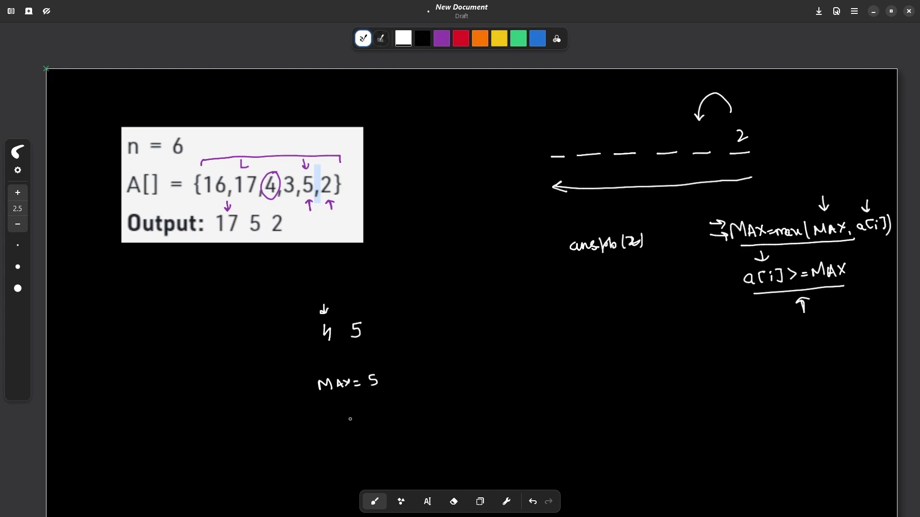
Write MAX = max(4,5) below, circle the 4, and conclude MAX = 5
{"action": "mouse_move", "coordinate": [321, 419]}
{"action": "left_mouse_down"}
{"action": "mouse_move", "coordinate": [323, 409]}
{"action": "mouse_move", "coordinate": [335, 417]}
{"action": "left_mouse_up"}
{"action": "mouse_move", "coordinate": [338, 417]}
{"action": "left_mouse_down"}
{"action": "mouse_move", "coordinate": [341, 407]}
{"action": "mouse_move", "coordinate": [345, 416]}
{"action": "left_mouse_up"}
{"action": "left_click_drag", "start_coordinate": [339, 412], "coordinate": [353, 416]}
{"action": "mouse_move", "coordinate": [353, 407]}
{"action": "left_mouse_down"}
{"action": "mouse_move", "coordinate": [347, 416]}
{"action": "mouse_move", "coordinate": [367, 408]}
{"action": "left_mouse_up"}
{"action": "left_click_drag", "start_coordinate": [362, 412], "coordinate": [390, 408]}
{"action": "left_click_drag", "start_coordinate": [389, 408], "coordinate": [396, 410]}
{"action": "mouse_move", "coordinate": [403, 401]}
{"action": "left_mouse_down"}
{"action": "mouse_move", "coordinate": [401, 412]}
{"action": "mouse_move", "coordinate": [416, 406]}
{"action": "left_mouse_up"}
{"action": "left_click_drag", "start_coordinate": [416, 400], "coordinate": [415, 412]}
{"action": "left_click_drag", "start_coordinate": [419, 408], "coordinate": [422, 411]}
{"action": "mouse_move", "coordinate": [438, 396]}
{"action": "left_mouse_down"}
{"action": "mouse_move", "coordinate": [438, 412]}
{"action": "mouse_move", "coordinate": [409, 396]}
{"action": "mouse_move", "coordinate": [427, 390]}
{"action": "left_mouse_up"}
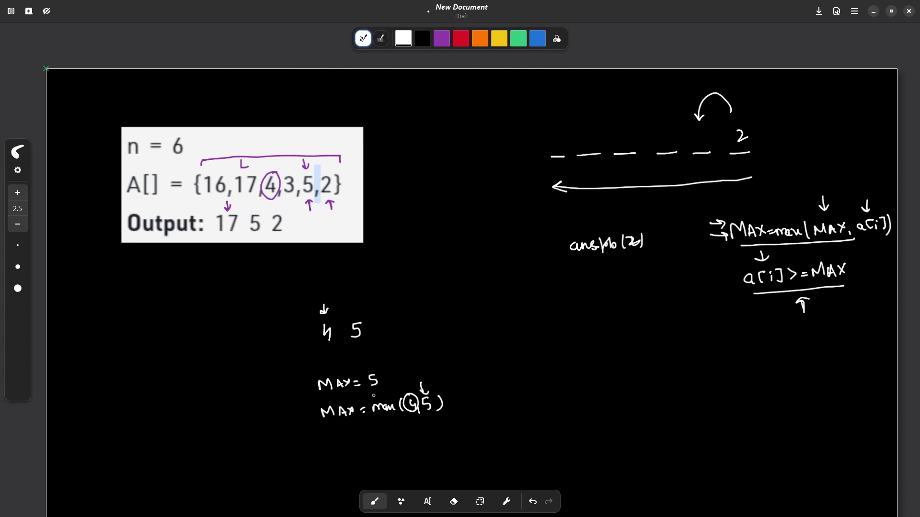
{"action": "left_click_drag", "start_coordinate": [338, 392], "coordinate": [344, 396]}
{"action": "left_click_drag", "start_coordinate": [322, 451], "coordinate": [337, 451]}
{"action": "left_click_drag", "start_coordinate": [339, 445], "coordinate": [353, 452]}
{"action": "mouse_move", "coordinate": [353, 443]}
{"action": "left_mouse_down"}
{"action": "mouse_move", "coordinate": [345, 451]}
{"action": "mouse_move", "coordinate": [363, 444]}
{"action": "left_mouse_up"}
{"action": "left_click_drag", "start_coordinate": [357, 448], "coordinate": [369, 452]}
{"action": "mouse_move", "coordinate": [325, 325]}
{"action": "left_mouse_down"}
{"action": "mouse_move", "coordinate": [342, 331]}
{"action": "mouse_move", "coordinate": [328, 320]}
{"action": "left_mouse_up"}
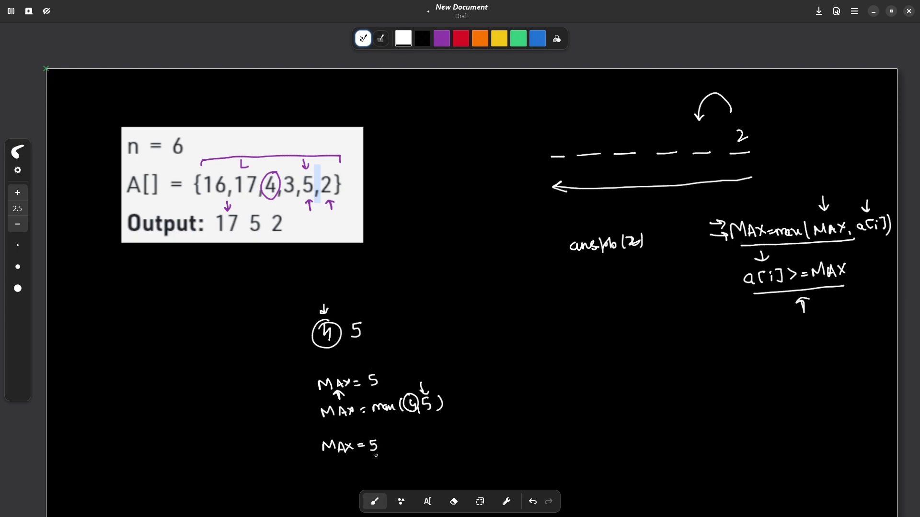
{"action": "mouse_move", "coordinate": [378, 455]}
{"action": "left_mouse_down"}
{"action": "mouse_move", "coordinate": [381, 468]}
{"action": "mouse_move", "coordinate": [384, 461]}
{"action": "left_mouse_up"}
Add an up-arrow under the condition and write ans pb(a[i]) under ans pb(2)
{"action": "mouse_move", "coordinate": [783, 301]}
{"action": "left_mouse_down"}
{"action": "mouse_move", "coordinate": [783, 314]}
{"action": "mouse_move", "coordinate": [788, 309]}
{"action": "left_mouse_up"}
{"action": "left_click_drag", "start_coordinate": [577, 275], "coordinate": [604, 286]}
{"action": "left_click_drag", "start_coordinate": [606, 282], "coordinate": [609, 279]}
{"action": "mouse_move", "coordinate": [615, 266]}
{"action": "left_mouse_down"}
{"action": "mouse_move", "coordinate": [626, 282]}
{"action": "mouse_move", "coordinate": [640, 273]}
{"action": "left_mouse_up"}
{"action": "mouse_move", "coordinate": [647, 270]}
{"action": "left_mouse_down"}
{"action": "mouse_move", "coordinate": [650, 279]}
{"action": "mouse_move", "coordinate": [661, 273]}
{"action": "left_mouse_up"}
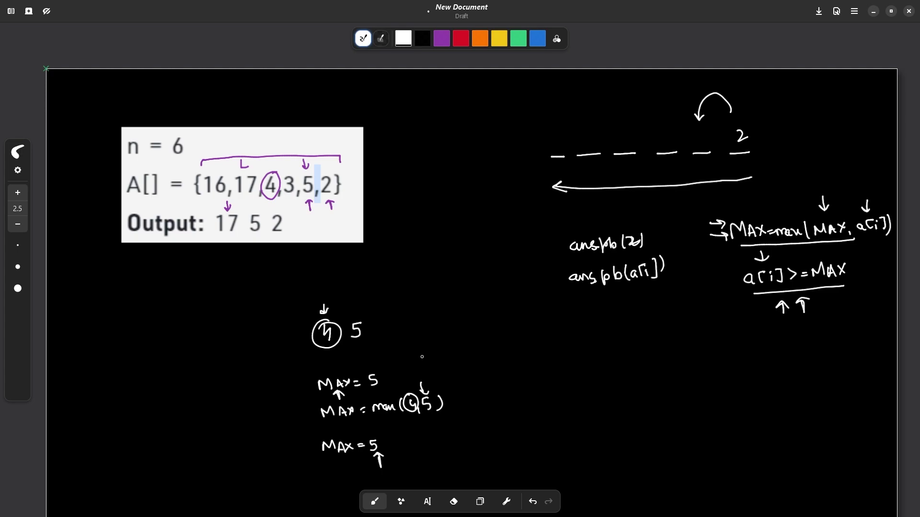
Draw a left arrow above the example and write the collected leaders 2 5 17 below
{"action": "mouse_move", "coordinate": [344, 112]}
{"action": "left_mouse_down"}
{"action": "mouse_move", "coordinate": [206, 113]}
{"action": "mouse_move", "coordinate": [220, 122]}
{"action": "left_mouse_up"}
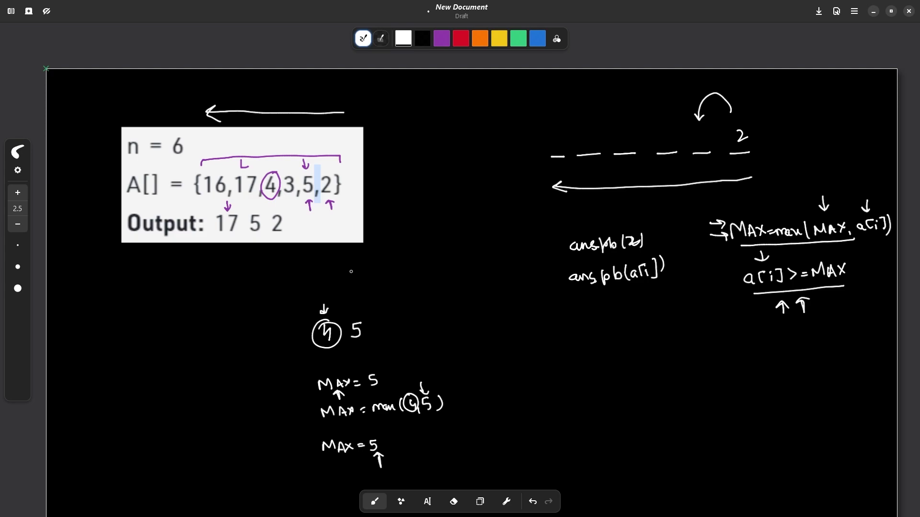
{"action": "left_click_drag", "start_coordinate": [347, 262], "coordinate": [357, 270]}
{"action": "mouse_move", "coordinate": [370, 259]}
{"action": "left_mouse_down"}
{"action": "mouse_move", "coordinate": [369, 271]}
{"action": "mouse_move", "coordinate": [390, 269]}
{"action": "left_mouse_up"}
{"action": "left_click_drag", "start_coordinate": [397, 256], "coordinate": [401, 270]}
{"action": "left_click_drag", "start_coordinate": [221, 257], "coordinate": [270, 257]}
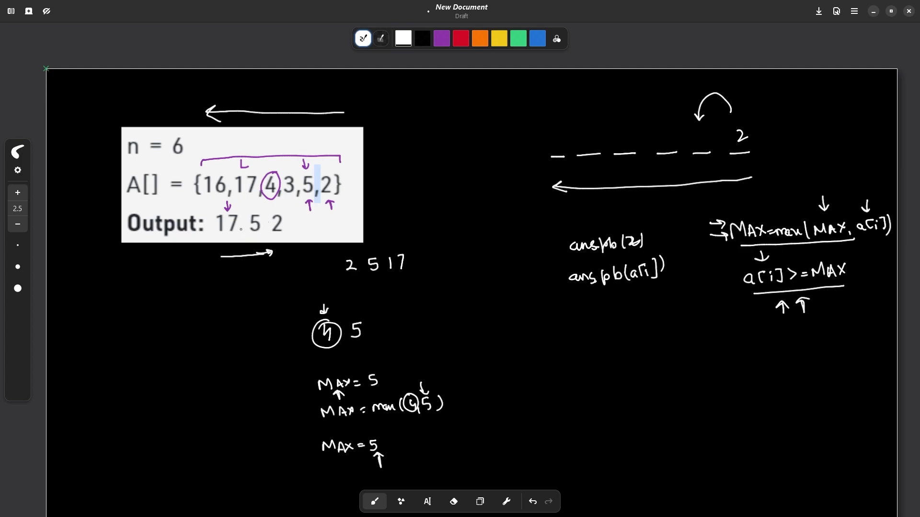
Mark 17 with purple arrows, then box 2 5 17 in white with a reversing arrow
{"action": "left_click", "coordinate": [442, 38]}
{"action": "mouse_move", "coordinate": [244, 138]}
{"action": "left_mouse_down"}
{"action": "mouse_move", "coordinate": [246, 153]}
{"action": "mouse_move", "coordinate": [251, 147]}
{"action": "left_mouse_up"}
{"action": "left_click_drag", "start_coordinate": [227, 238], "coordinate": [230, 250]}
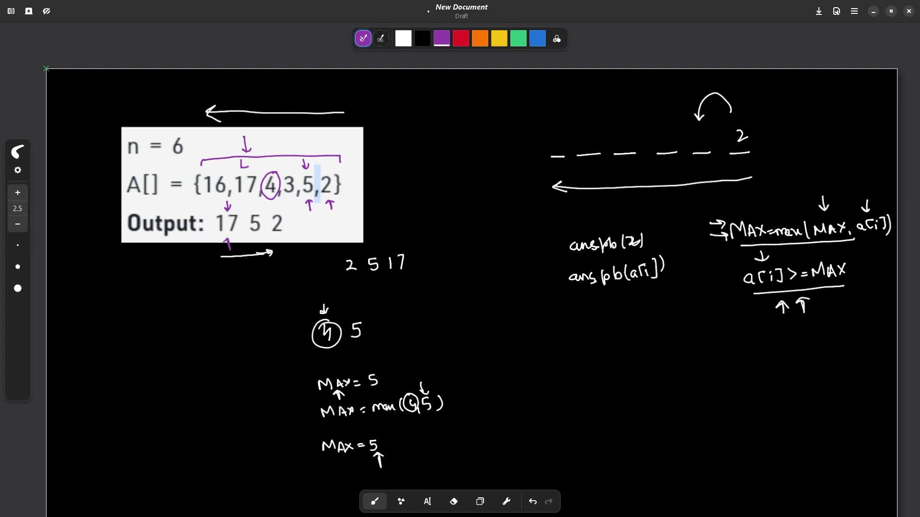
{"action": "left_click", "coordinate": [404, 39]}
{"action": "mouse_move", "coordinate": [351, 284]}
{"action": "left_mouse_down"}
{"action": "mouse_move", "coordinate": [400, 278]}
{"action": "mouse_move", "coordinate": [395, 286]}
{"action": "mouse_move", "coordinate": [340, 254]}
{"action": "mouse_move", "coordinate": [408, 278]}
{"action": "mouse_move", "coordinate": [369, 282]}
{"action": "left_mouse_up"}
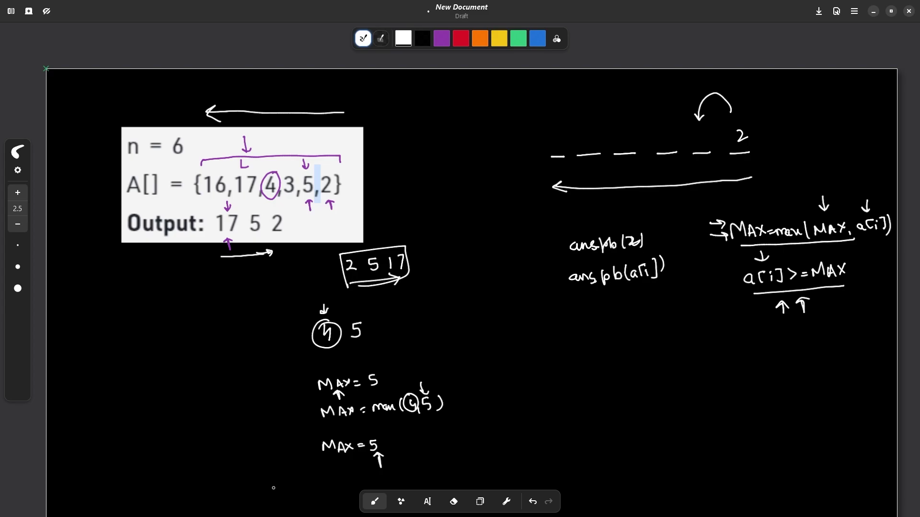
Switch to the GeeksforGeeks editor and highlight the answer vector and MAX = -1e9 lines
{"action": "key", "text": "alt+Tab"}
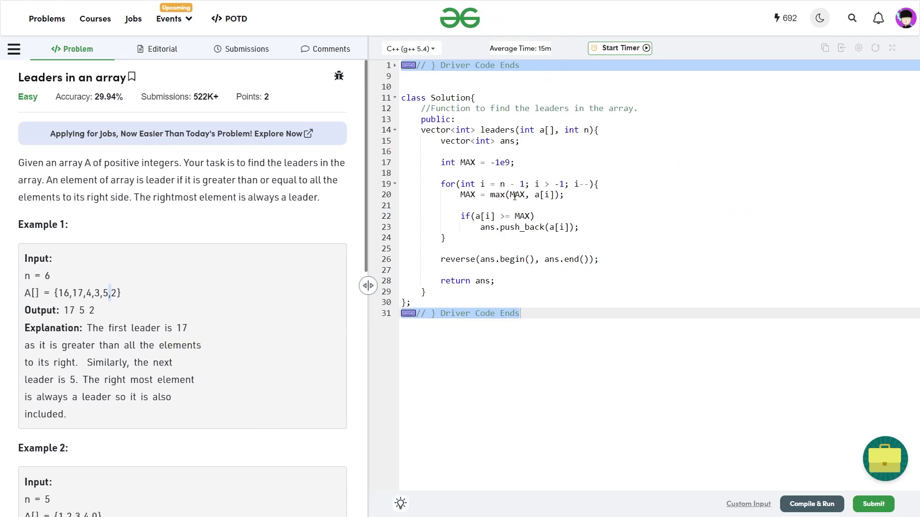
{"action": "left_click_drag", "start_coordinate": [437, 140], "coordinate": [523, 140]}
{"action": "left_click_drag", "start_coordinate": [441, 162], "coordinate": [516, 163]}
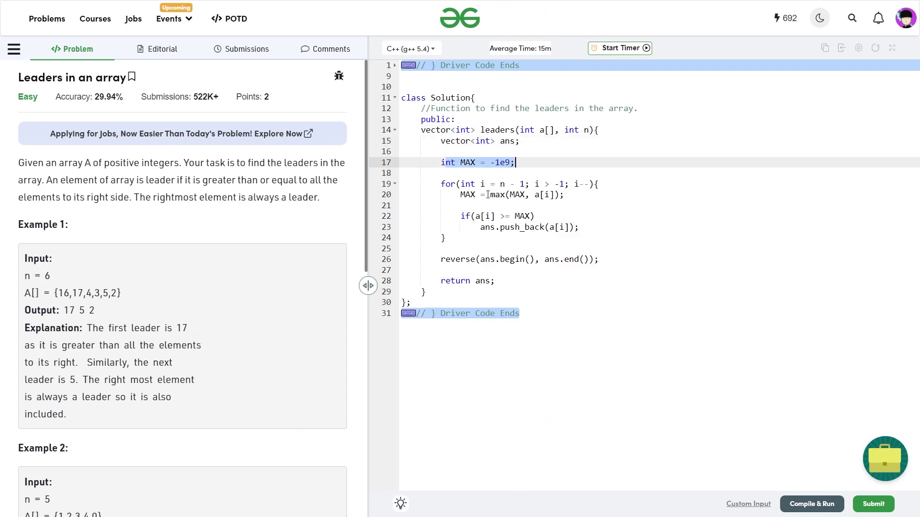
{"action": "key", "text": "Right"}
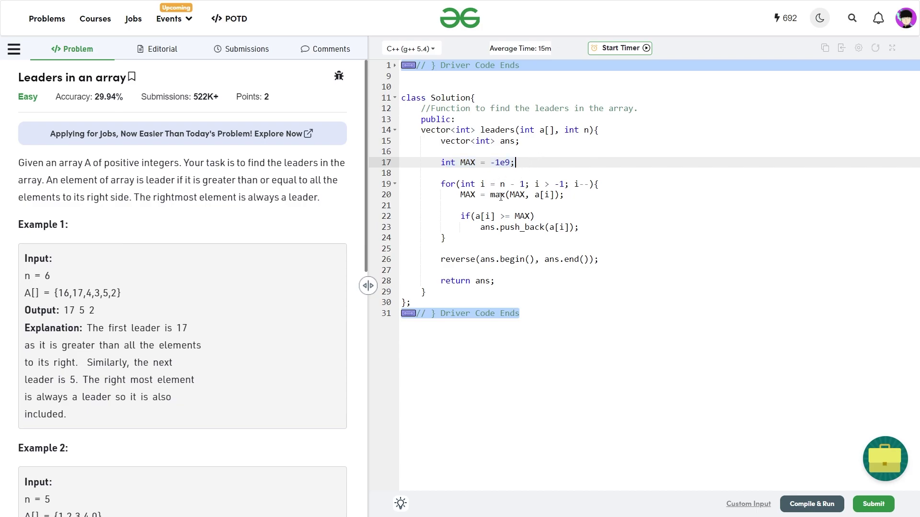
Walk through the reverse loop, MAX update, a[i] >= MAX push_back and final reverse
{"action": "left_click_drag", "start_coordinate": [441, 184], "coordinate": [589, 185]}
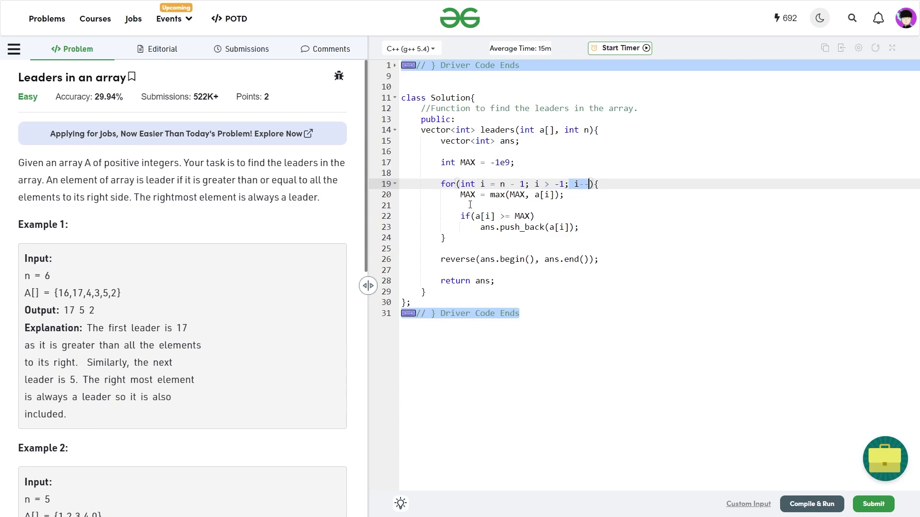
{"action": "left_click_drag", "start_coordinate": [455, 195], "coordinate": [565, 194]}
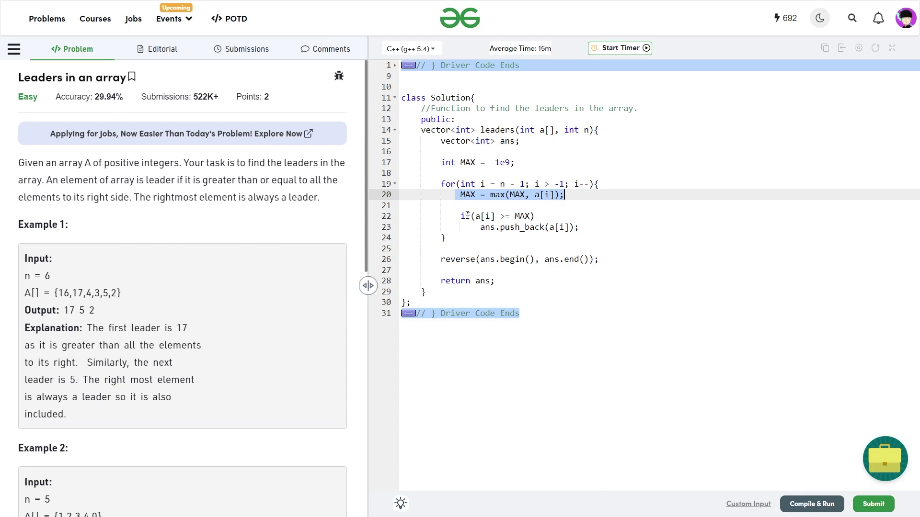
{"action": "left_click_drag", "start_coordinate": [460, 216], "coordinate": [534, 216]}
{"action": "left_click_drag", "start_coordinate": [480, 227], "coordinate": [581, 227]}
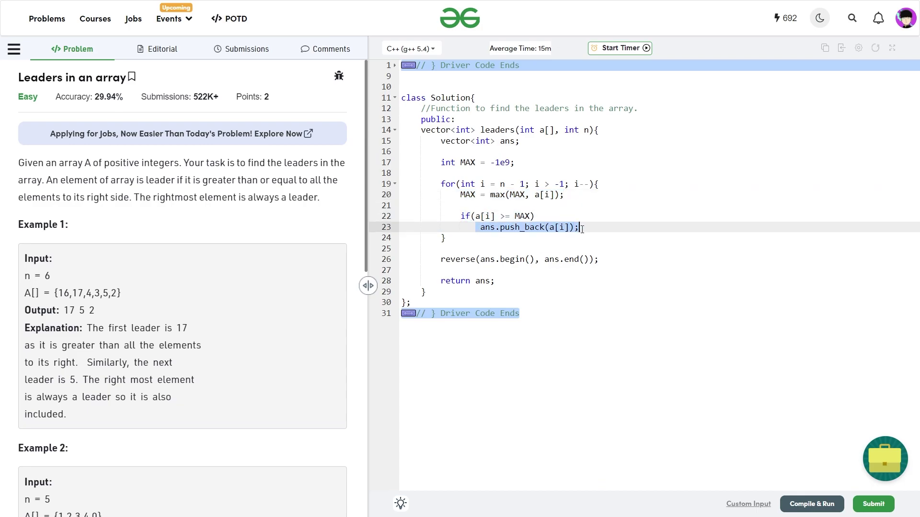
{"action": "left_click", "coordinate": [583, 228]}
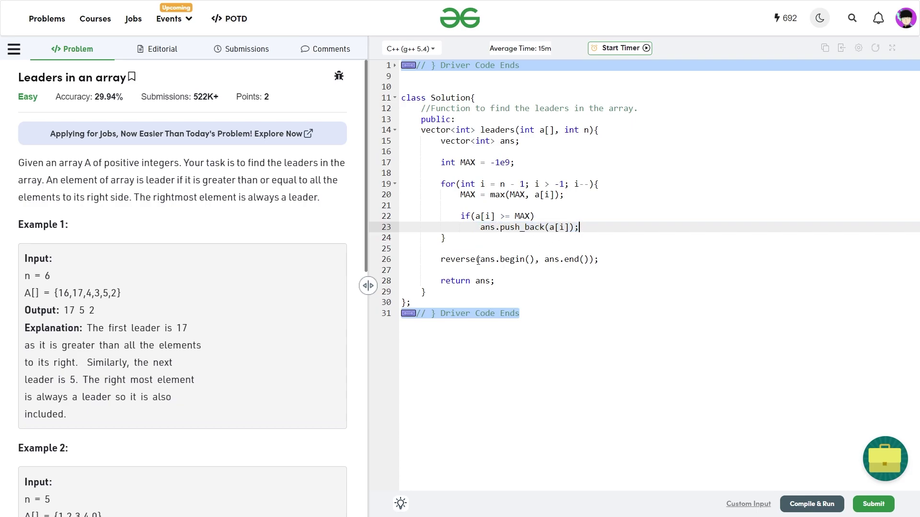
{"action": "left_click_drag", "start_coordinate": [441, 259], "coordinate": [607, 263]}
{"action": "left_click", "coordinate": [608, 265]}
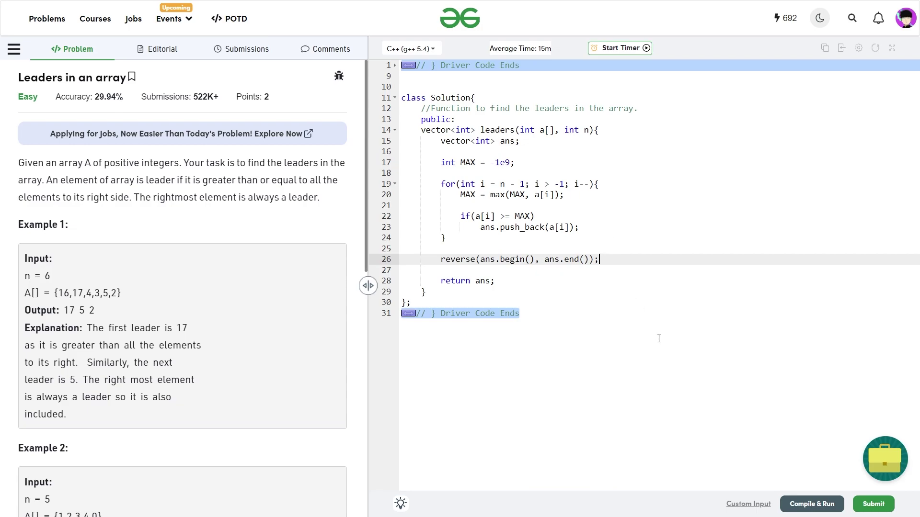
Submit the solution, passing all 1120/1120 tests, and close the results window
{"action": "left_click", "coordinate": [873, 504]}
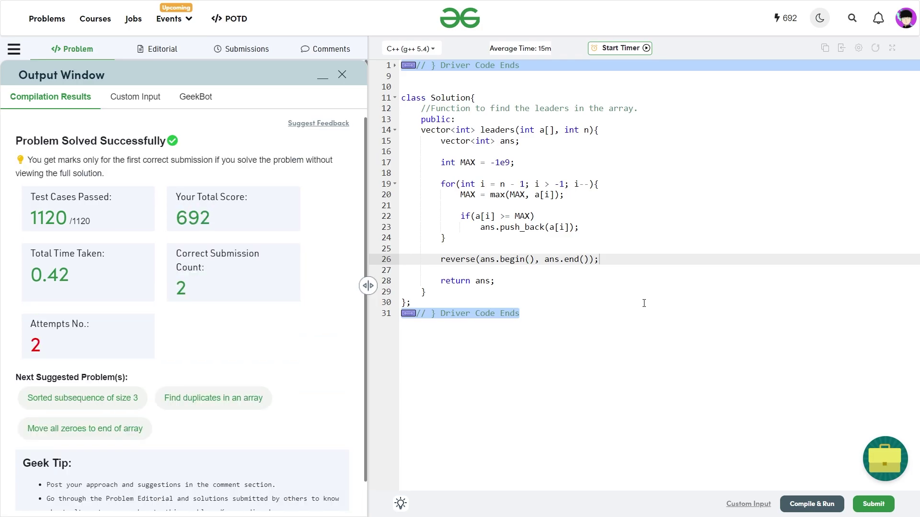
{"action": "left_click", "coordinate": [344, 76]}
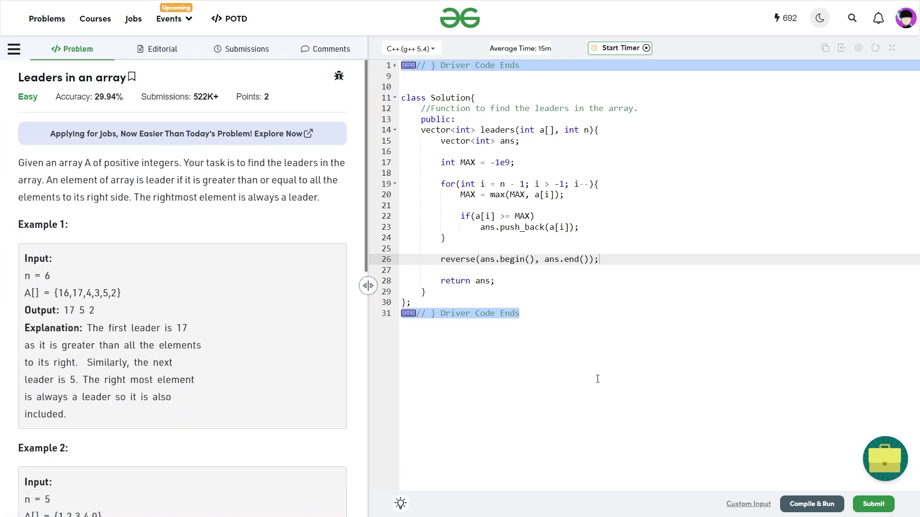